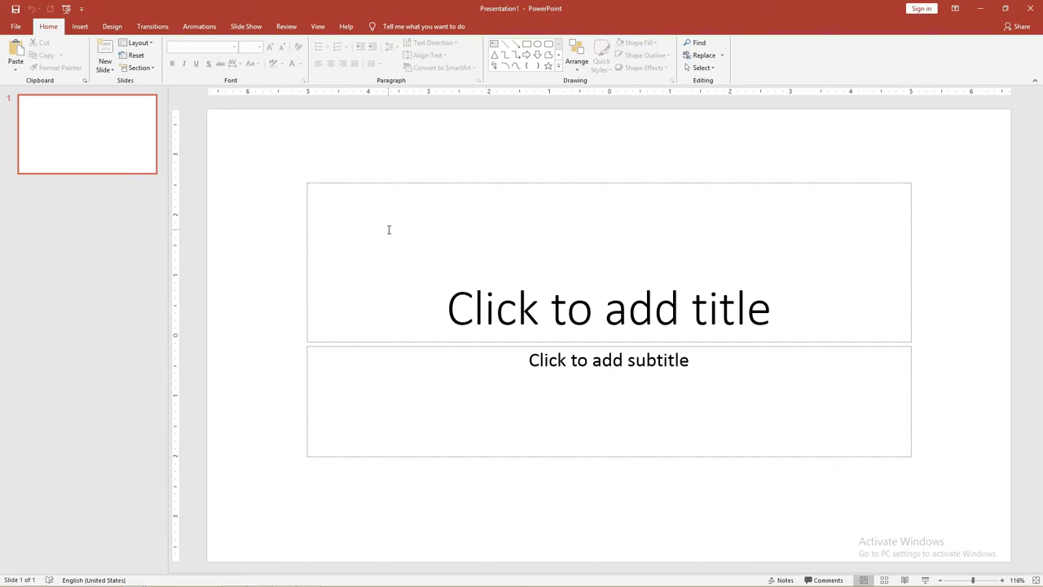
# Step: Delete the title and subtitle placeholders, leaving slide 1 completely blank
pyautogui.click(430, 184)
pyautogui.hotkey('ctrl', 'a')
pyautogui.press('Delete')
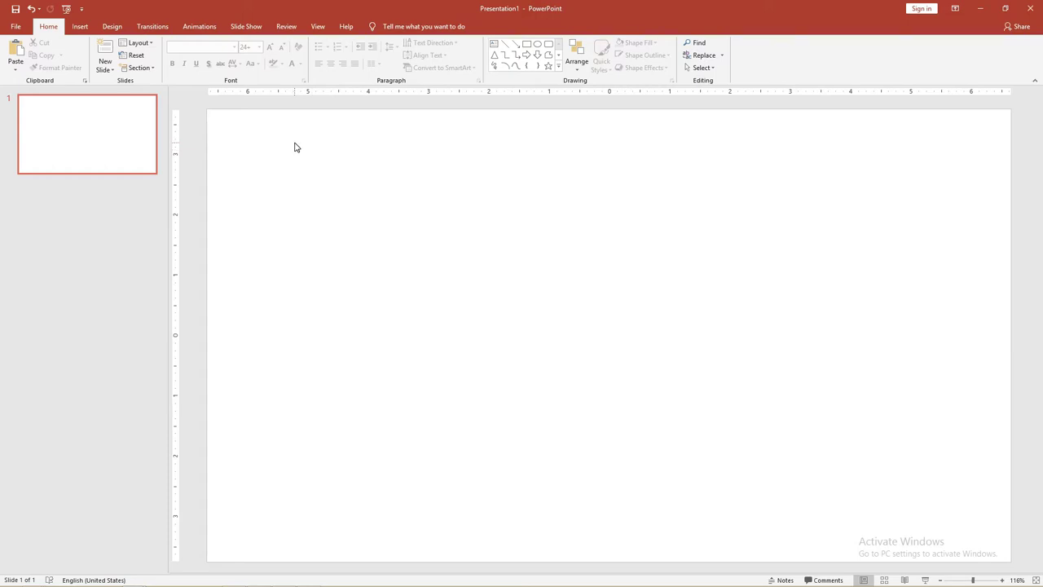
# Step: Draw a text box near the top of the slide and type II/
pyautogui.click(80, 26)
pyautogui.click(200, 72)
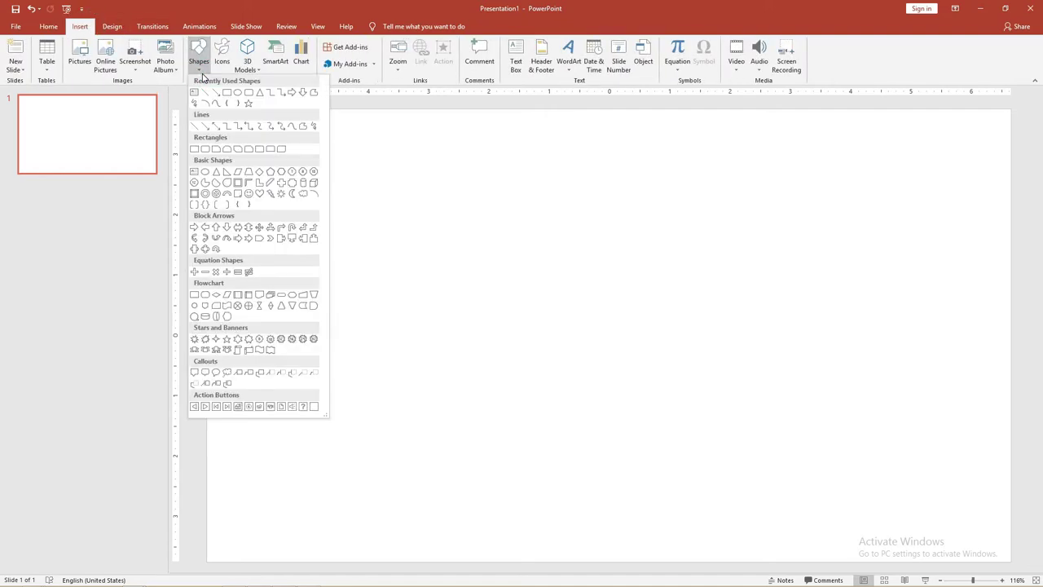
pyautogui.click(194, 92)
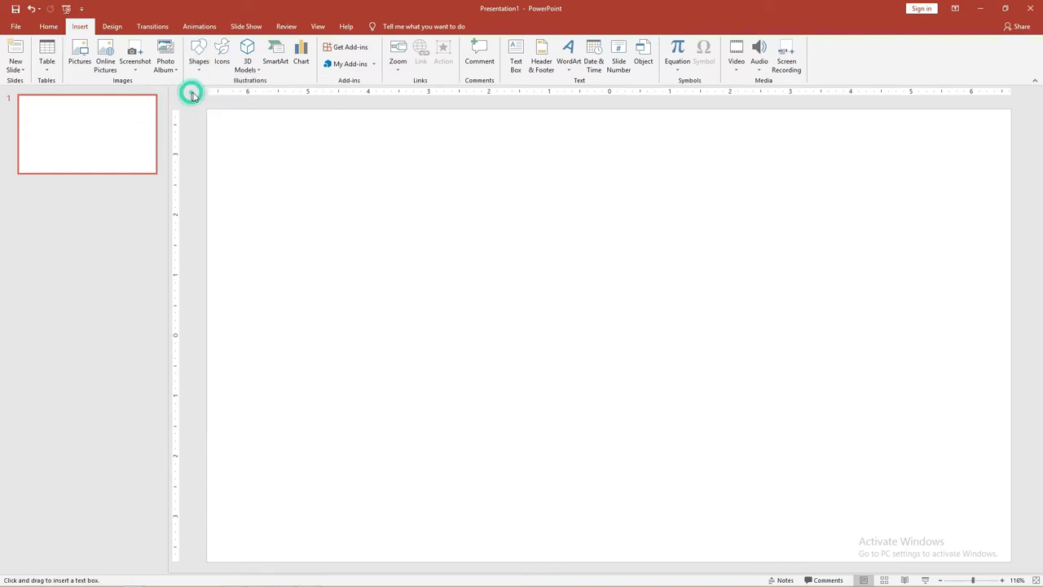
pyautogui.moveTo(363, 172); pyautogui.dragTo(596, 230)
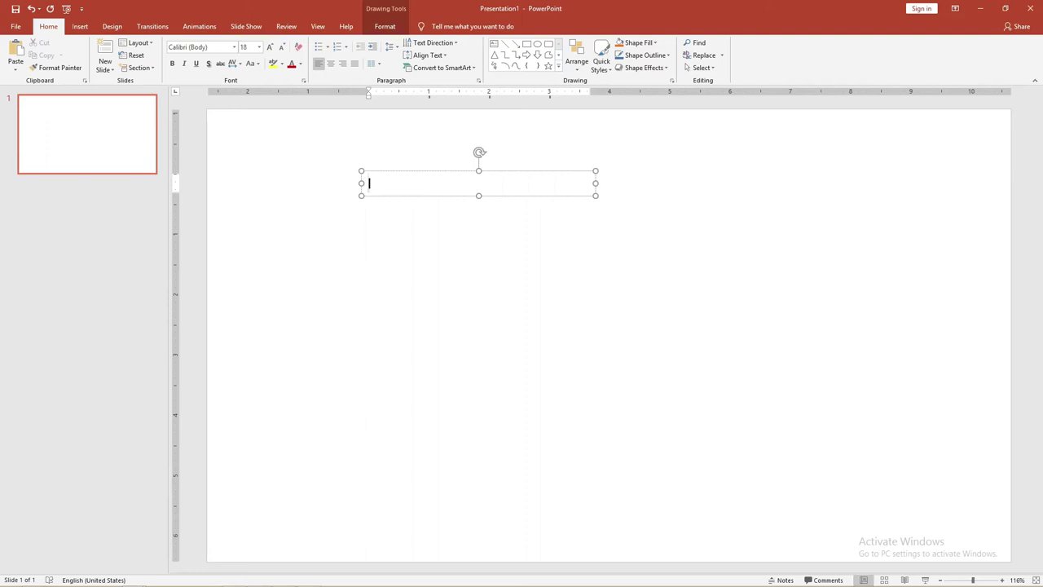
pyautogui.write('I')
# Step: Enlarge the II/ text to font size 199
pyautogui.hotkey('ctrl', 'a')
pyautogui.hotkey('ctrl', 'shift', '.')
pyautogui.hotkey('ctrl', 'shift', '.')
pyautogui.hotkey('ctrl', 'shift', '.')
pyautogui.hotkey('ctrl', 'shift', '.')
pyautogui.hotkey('ctrl', 'shift', '.')
pyautogui.hotkey('ctrl', 'shift', '.')
pyautogui.hotkey('ctrl', 'shift', '.')
pyautogui.hotkey('ctrl', 'shift', '.')
pyautogui.hotkey('ctrl', 'shift', '.')
pyautogui.hotkey('ctrl', 'shift', '.')
pyautogui.hotkey('ctrl', 'shift', '.')
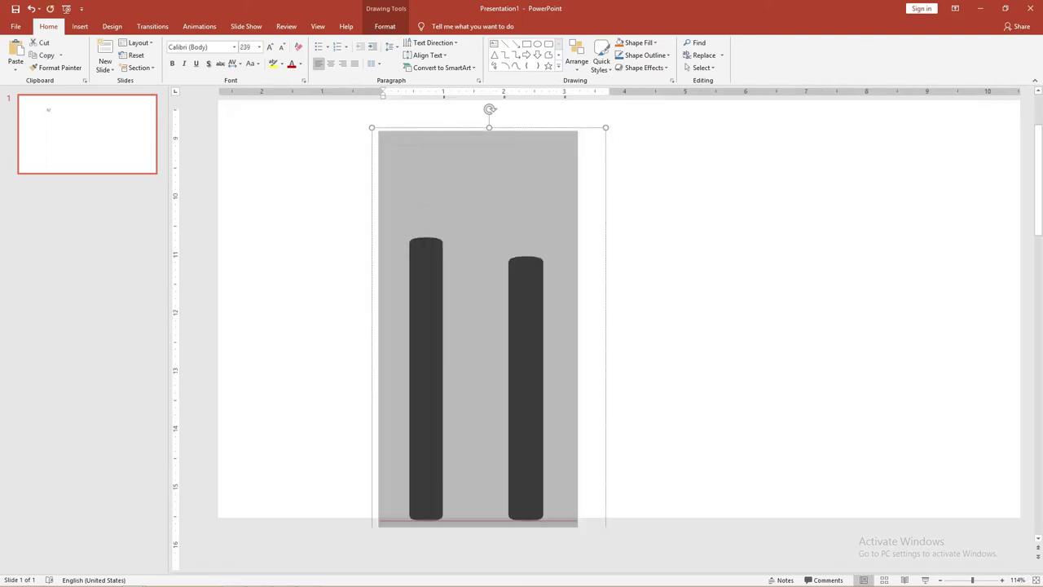
pyautogui.hotkey('ctrl', 'shift', '.')
pyautogui.hotkey('ctrl', 'shift', '.')
pyautogui.hotkey('ctrl', 'shift', '.')
pyautogui.hotkey('ctrl', 'shift', '.')
pyautogui.hotkey('ctrl', 'shift', '.')
pyautogui.hotkey('ctrl', 'shift', '.')
pyautogui.hotkey('ctrl', 'shift', ',')
pyautogui.hotkey('ctrl', 'shift', ',')
pyautogui.hotkey('ctrl', 'shift', ',')
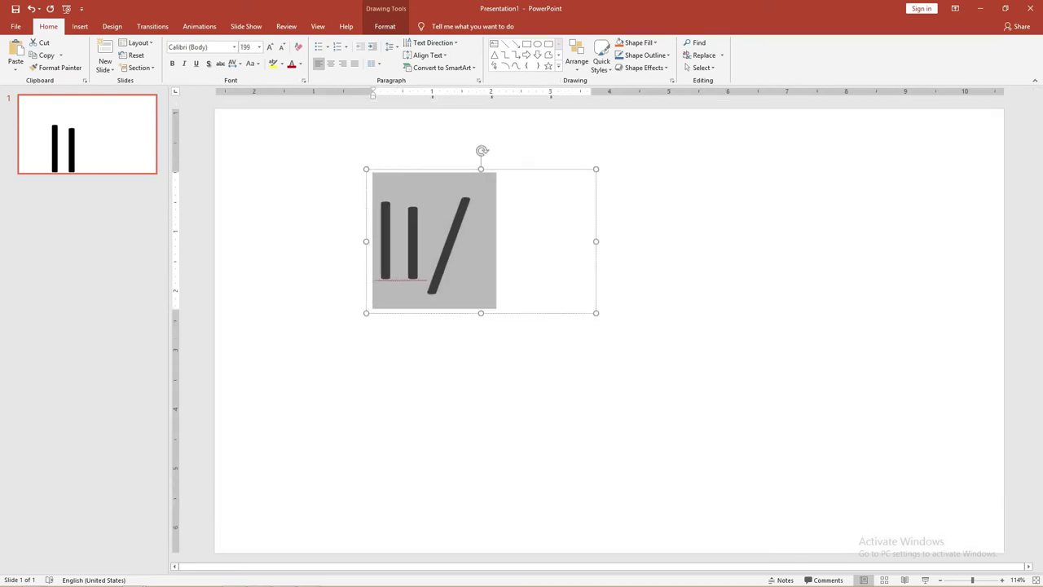
# Step: Set the II/ text to size 138 in the Edo sz font
pyautogui.press('Right')
pyautogui.tripleClick(367, 219)
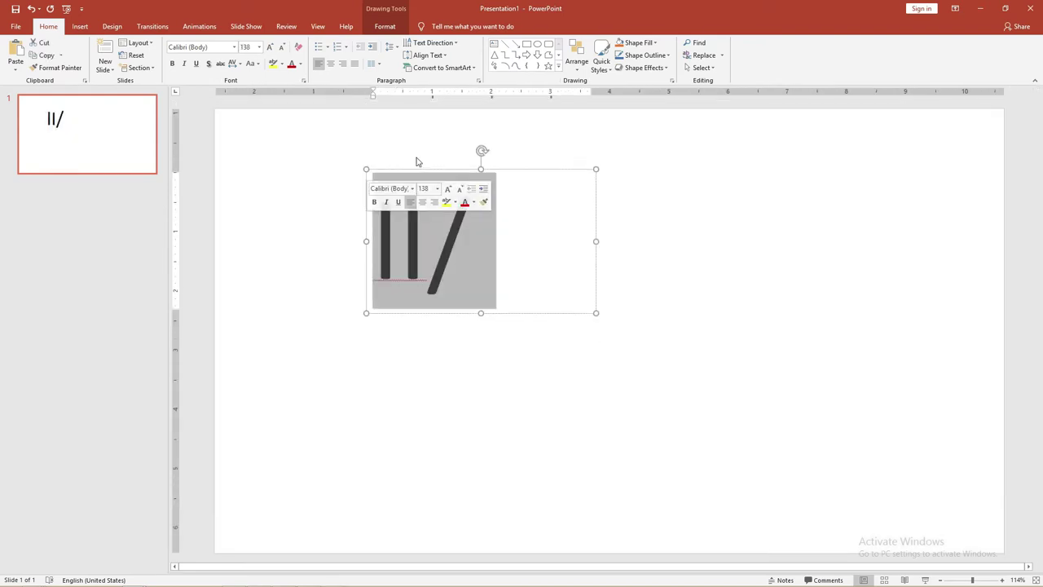
pyautogui.click(233, 47)
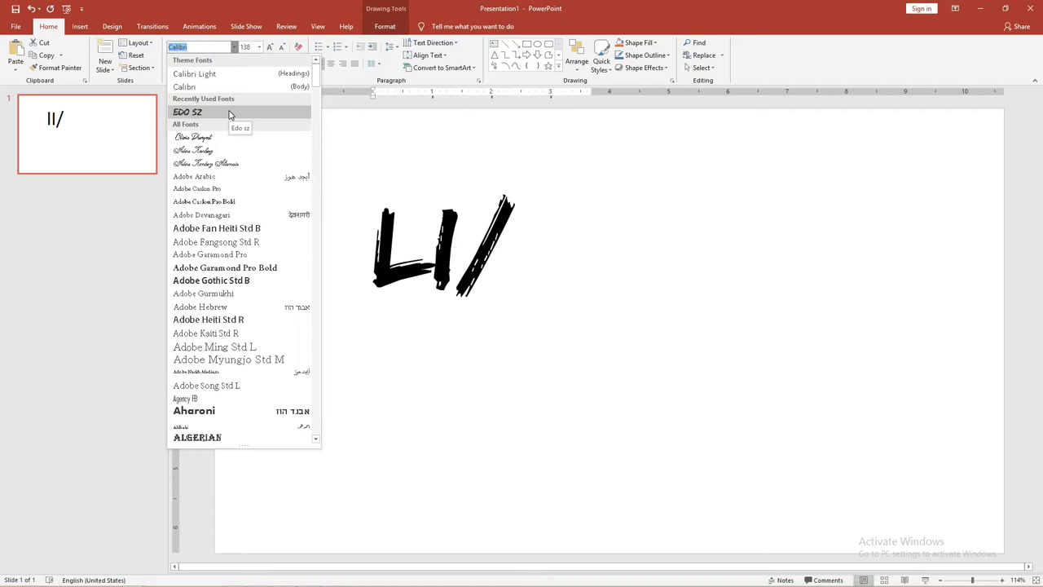
pyautogui.click(230, 113)
# Step: Delete the two characters before the slash, leaving only the brush-stroke slash
pyautogui.click(484, 236)
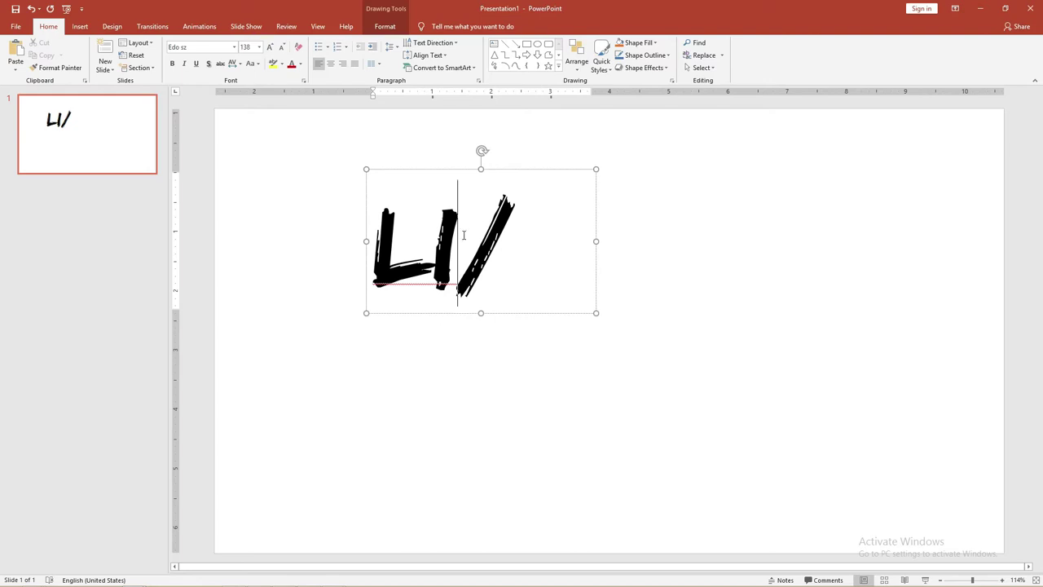
pyautogui.moveTo(465, 228); pyautogui.dragTo(347, 228)
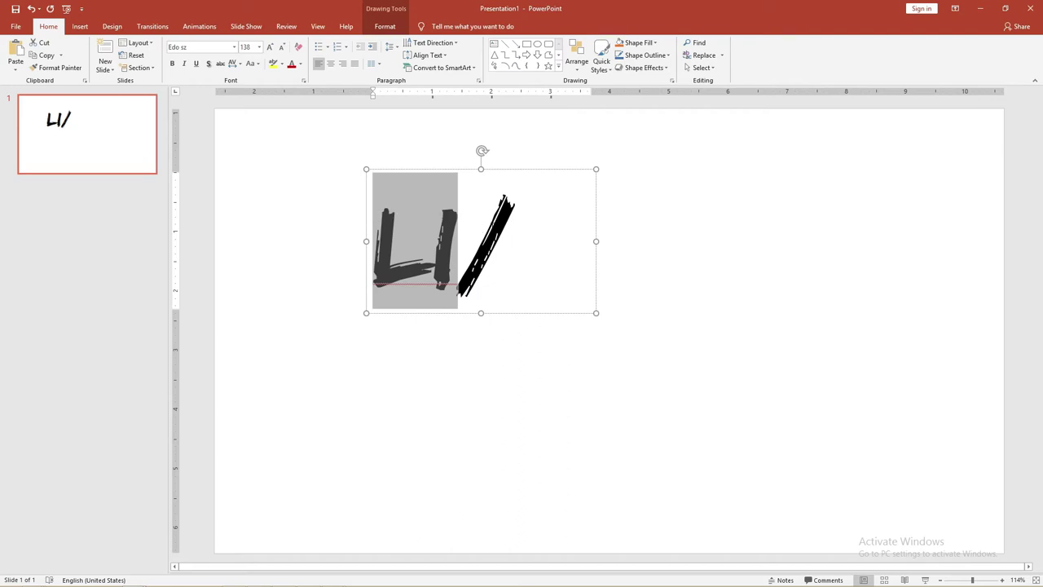
pyautogui.press('BackSpace')
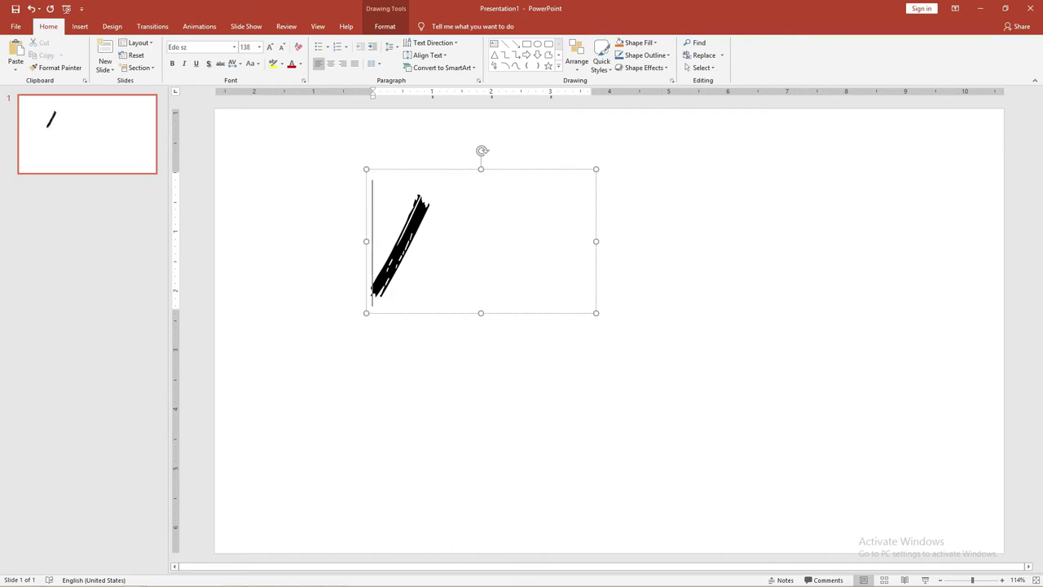
pyautogui.click(347, 160)
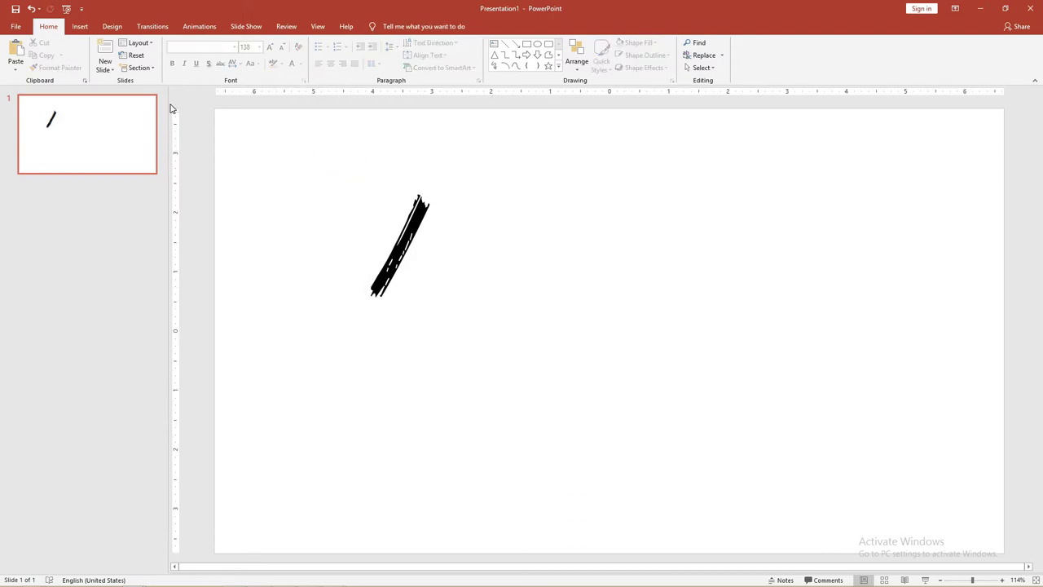
# Step: Draw a rectangle covering the slash area
pyautogui.click(81, 27)
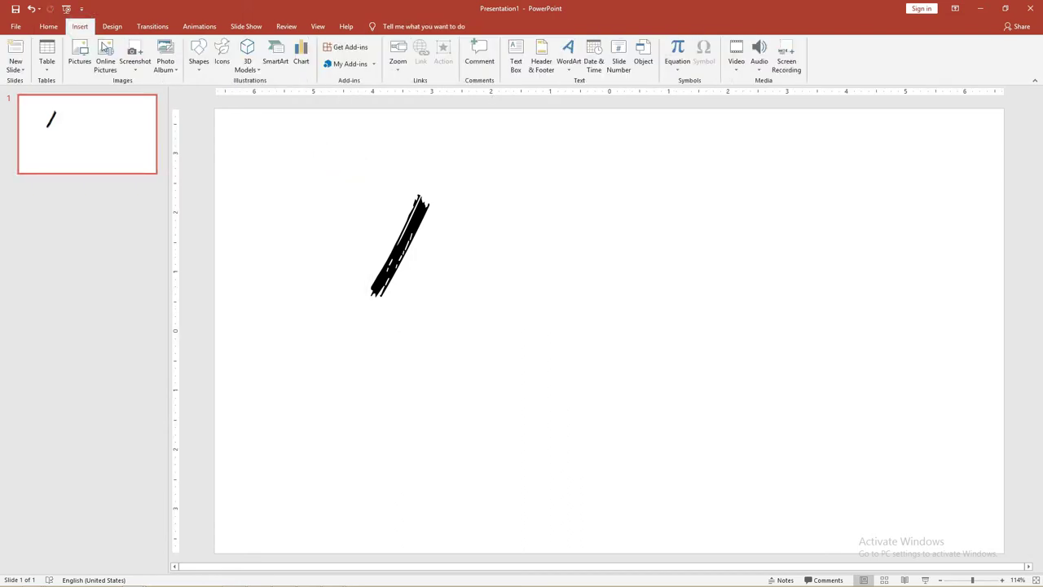
pyautogui.click(199, 62)
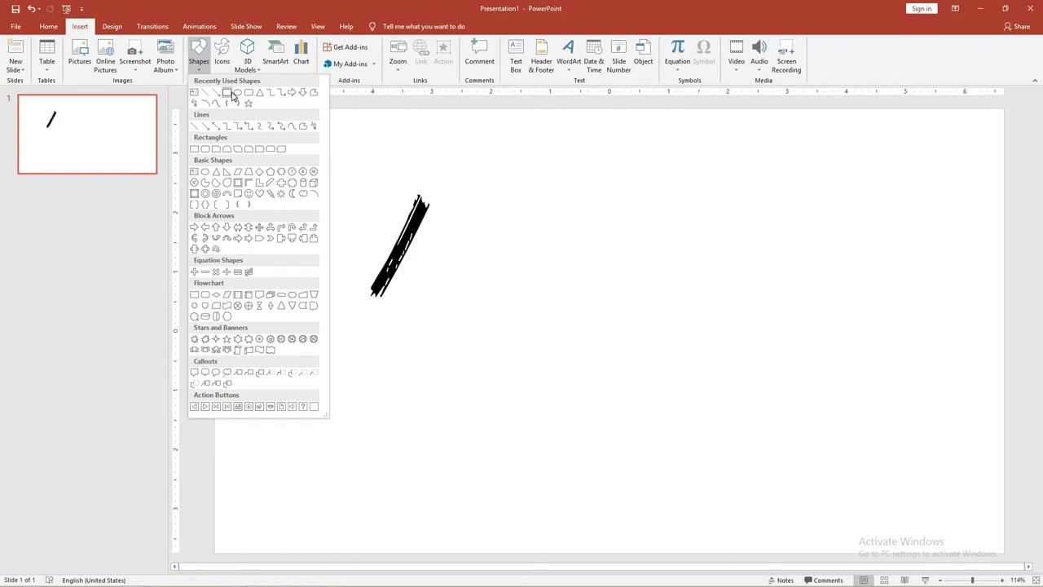
pyautogui.click(228, 93)
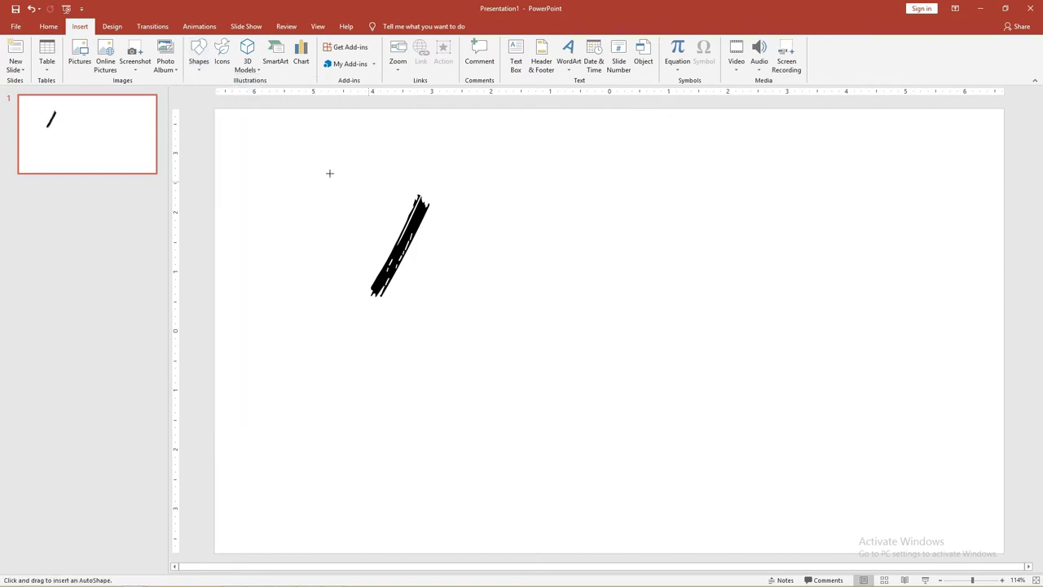
pyautogui.moveTo(329, 172); pyautogui.dragTo(455, 312)
pyautogui.moveTo(396, 214); pyautogui.dragTo(403, 214)
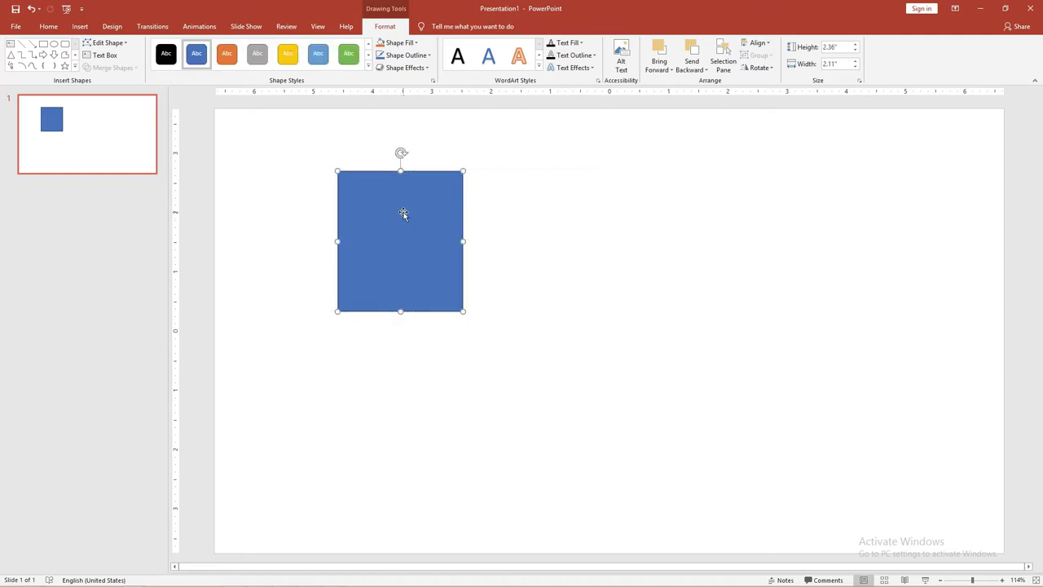
# Step: Send the rectangle behind the slash, narrow the text box to match, and move both lower
pyautogui.rightClick(403, 212)
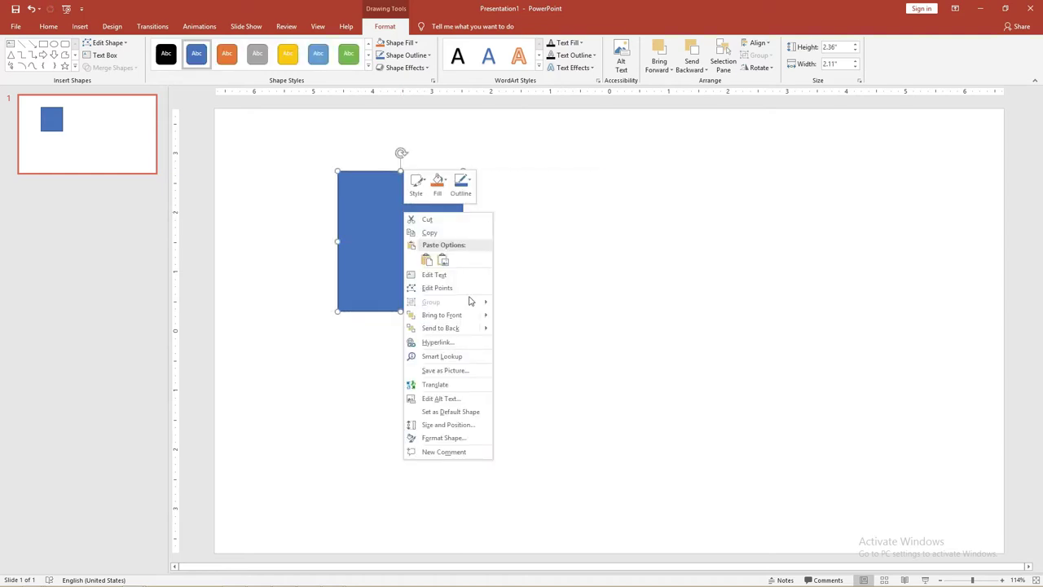
pyautogui.click(457, 327)
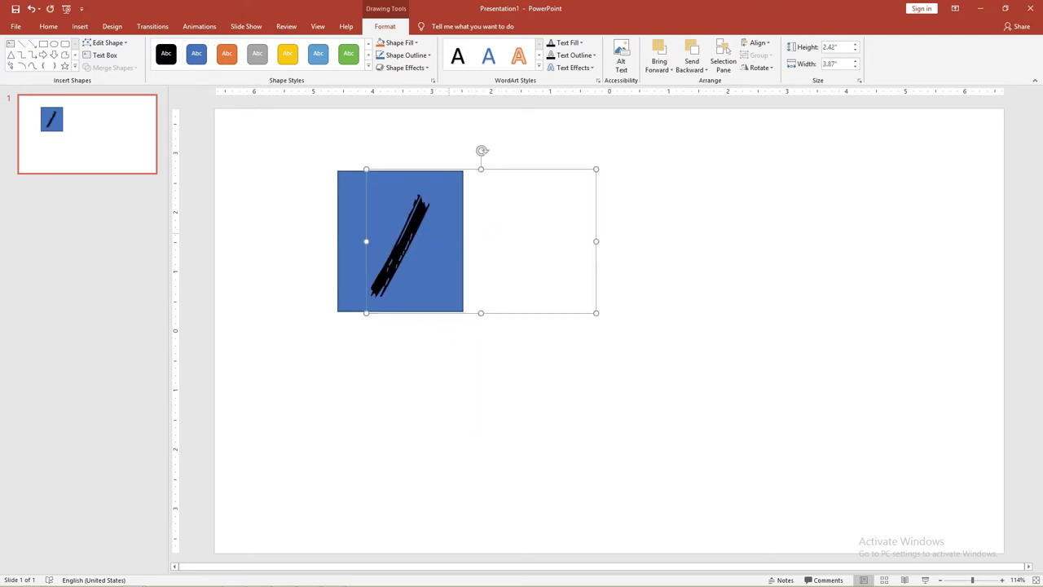
pyautogui.moveTo(595, 241); pyautogui.dragTo(447, 242)
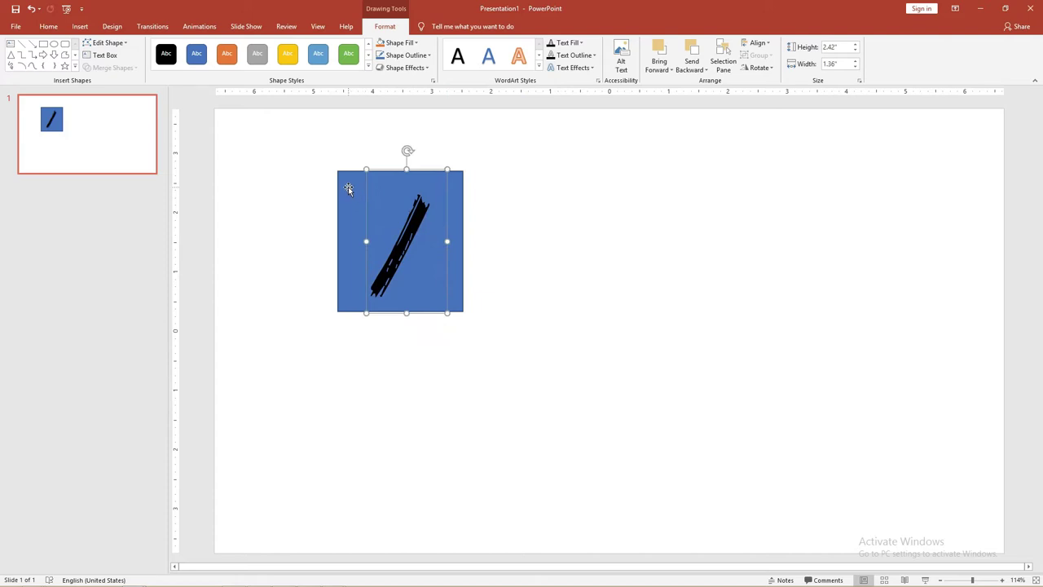
pyautogui.moveTo(348, 187)
pyautogui.mouseDown()
pyautogui.moveTo(599, 230)
pyautogui.moveTo(366, 204)
pyautogui.moveTo(364, 226)
pyautogui.mouseUp()
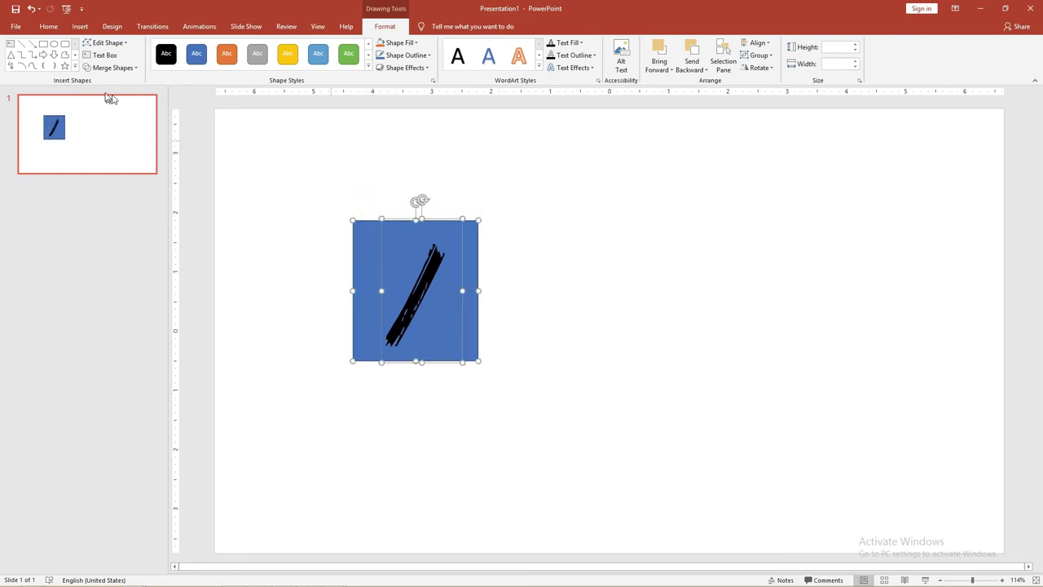
# Step: Intersect the slash with the rectangle into one shape and move it to the slide's right side
pyautogui.click(114, 71)
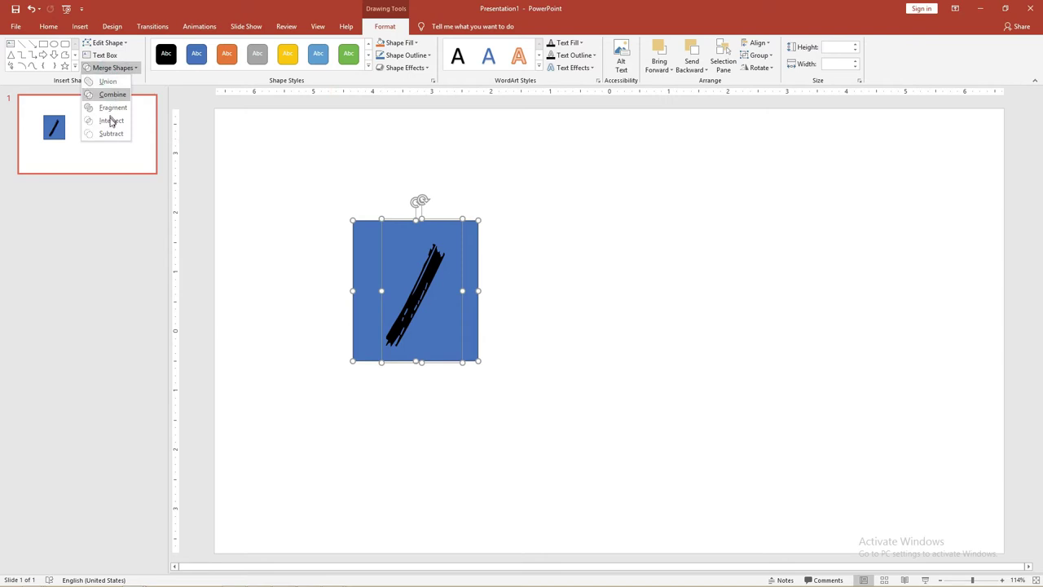
pyautogui.click(113, 120)
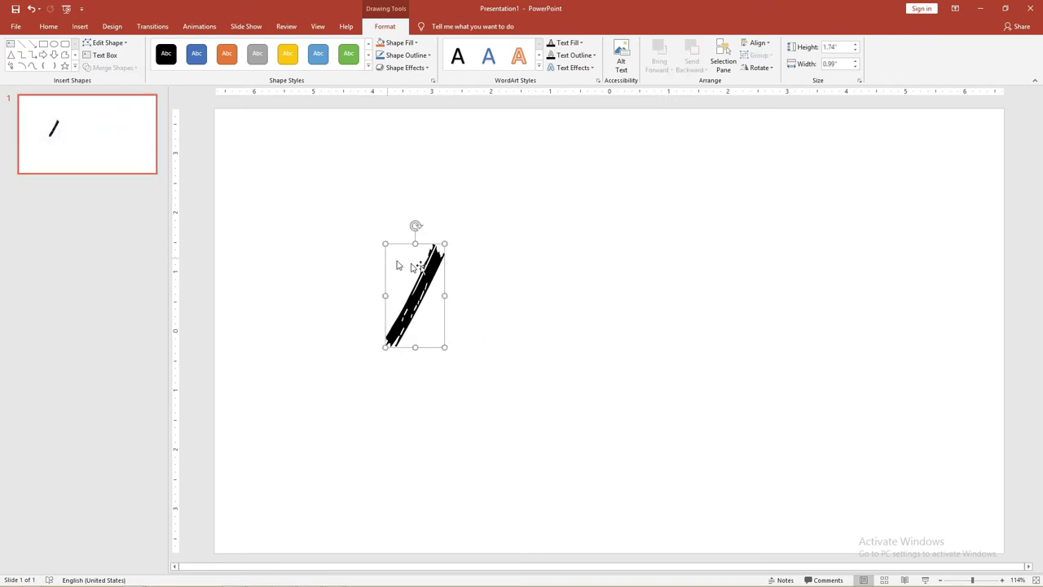
pyautogui.moveTo(431, 269); pyautogui.dragTo(466, 222)
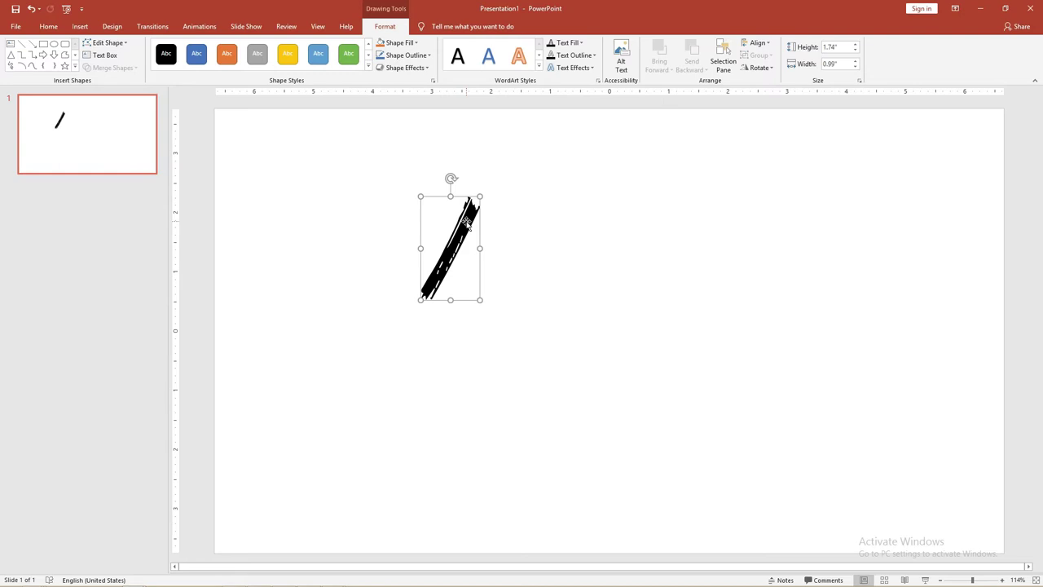
pyautogui.moveTo(466, 222)
pyautogui.mouseDown()
pyautogui.moveTo(731, 205)
pyautogui.moveTo(825, 222)
pyautogui.mouseUp()
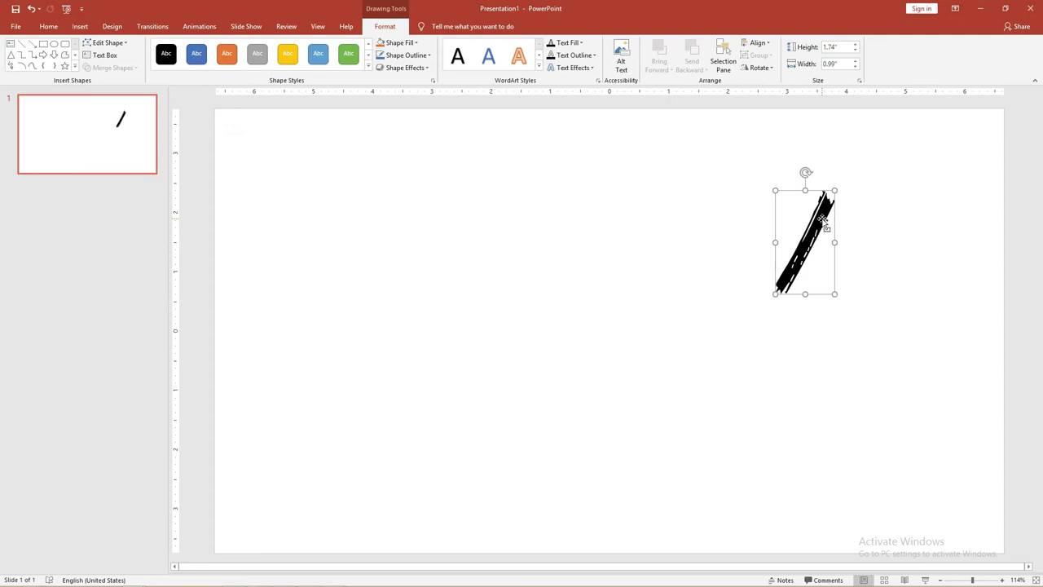
# Step: Duplicate the slash shape several times, overlapping the copies into a dense black brush patch
pyautogui.moveTo(824, 224)
pyautogui.mouseDown()
pyautogui.moveTo(820, 240)
pyautogui.moveTo(801, 240)
pyautogui.moveTo(795, 218)
pyautogui.moveTo(776, 236)
pyautogui.moveTo(811, 281)
pyautogui.moveTo(803, 299)
pyautogui.mouseUp()
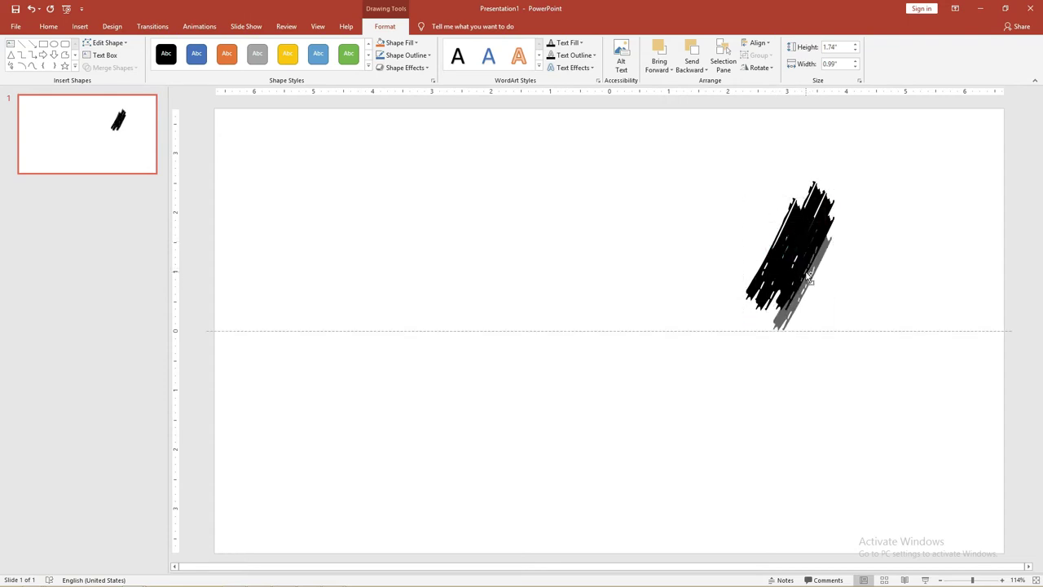
pyautogui.click(919, 384)
pyautogui.moveTo(919, 384); pyautogui.dragTo(693, 118)
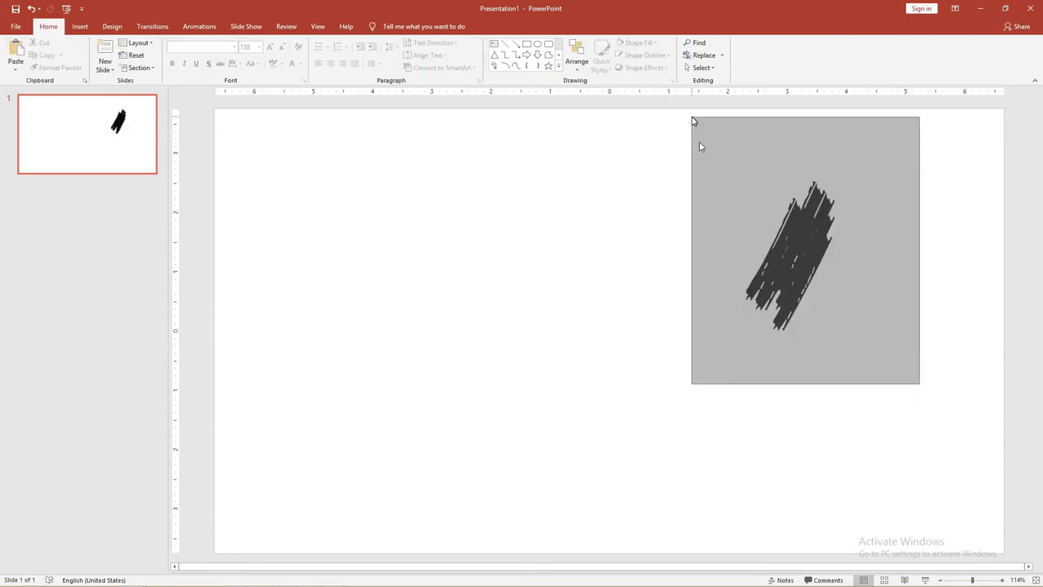
pyautogui.moveTo(794, 246)
pyautogui.mouseDown()
pyautogui.moveTo(766, 258)
pyautogui.moveTo(807, 297)
pyautogui.moveTo(813, 286)
pyautogui.moveTo(778, 317)
pyautogui.moveTo(815, 327)
pyautogui.moveTo(738, 352)
pyautogui.moveTo(837, 381)
pyautogui.moveTo(715, 376)
pyautogui.mouseUp()
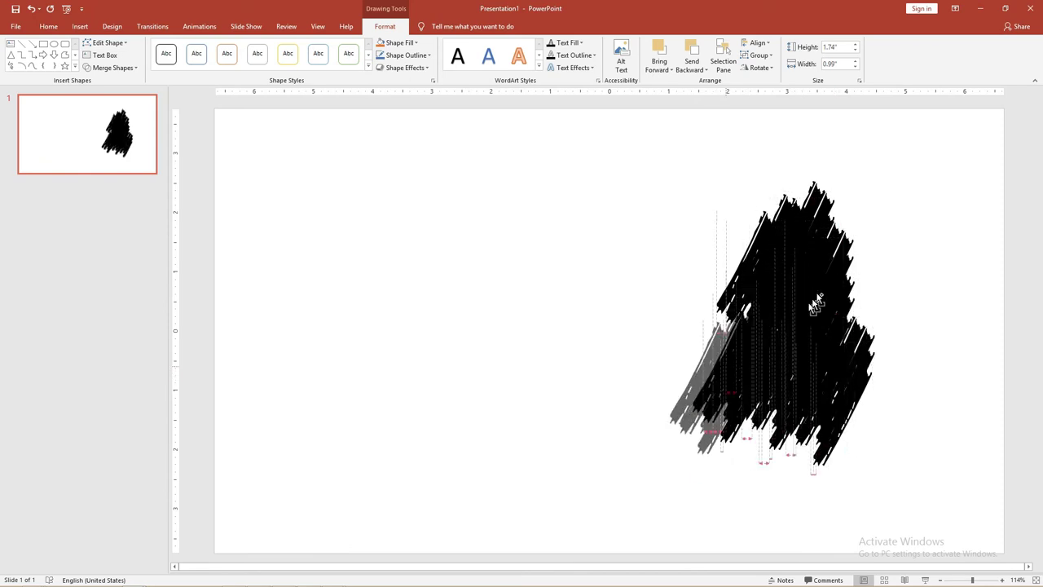
pyautogui.moveTo(715, 376)
pyautogui.mouseDown()
pyautogui.moveTo(862, 243)
pyautogui.moveTo(860, 263)
pyautogui.moveTo(721, 264)
pyautogui.moveTo(766, 435)
pyautogui.mouseUp()
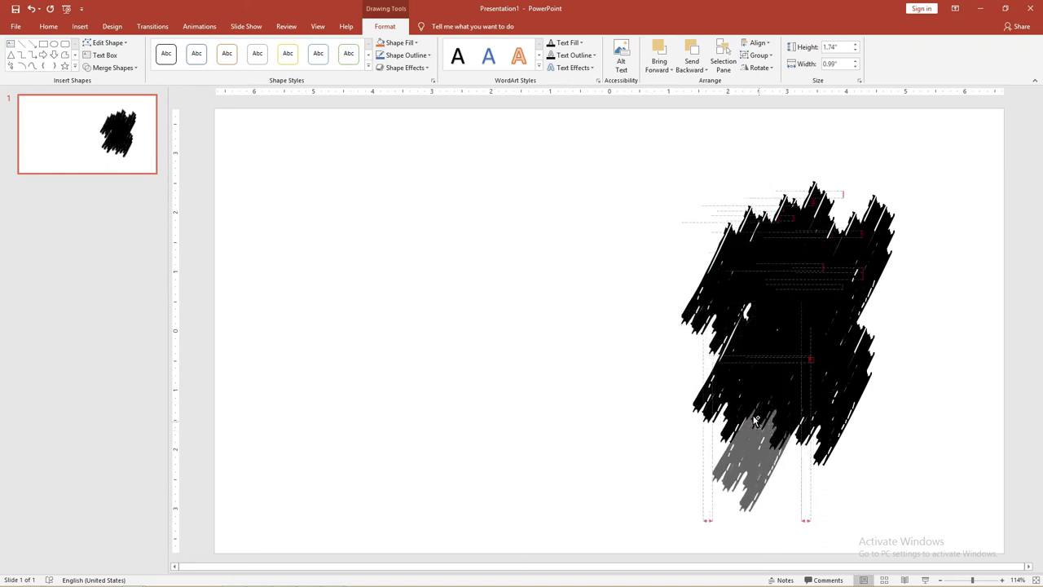
pyautogui.moveTo(766, 436)
pyautogui.mouseDown()
pyautogui.moveTo(755, 417)
pyautogui.moveTo(799, 446)
pyautogui.mouseUp()
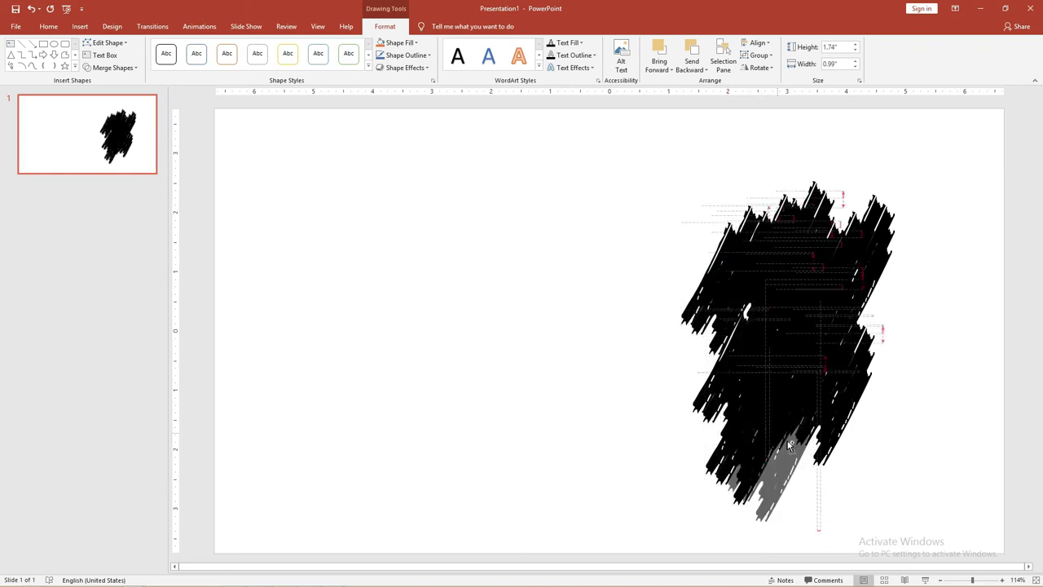
pyautogui.click(941, 246)
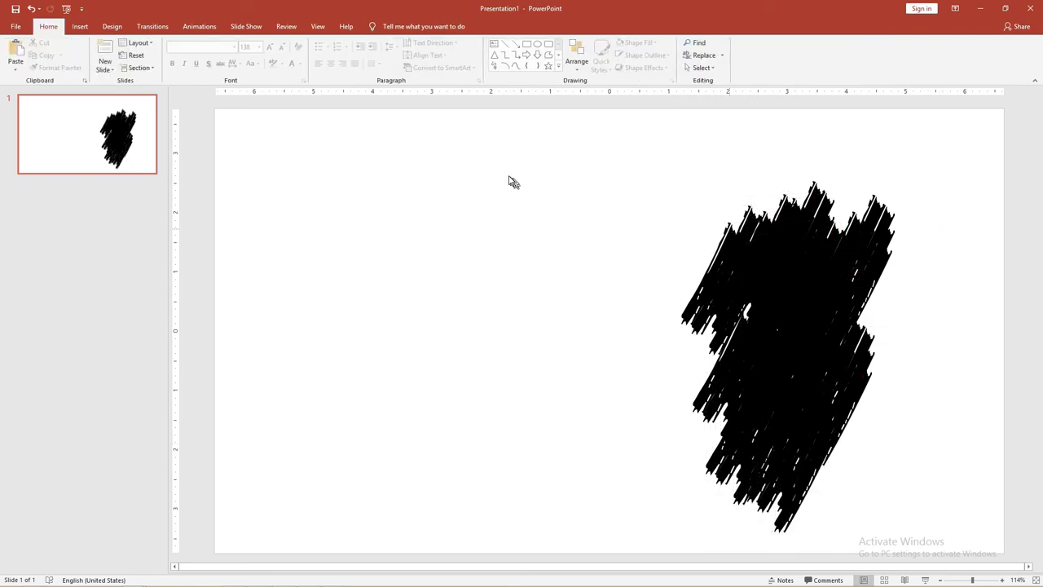
# Step: Union all strokes into one 5.94" × 3.6" shape and shift it slightly left
pyautogui.hotkey('ctrl', 'a')
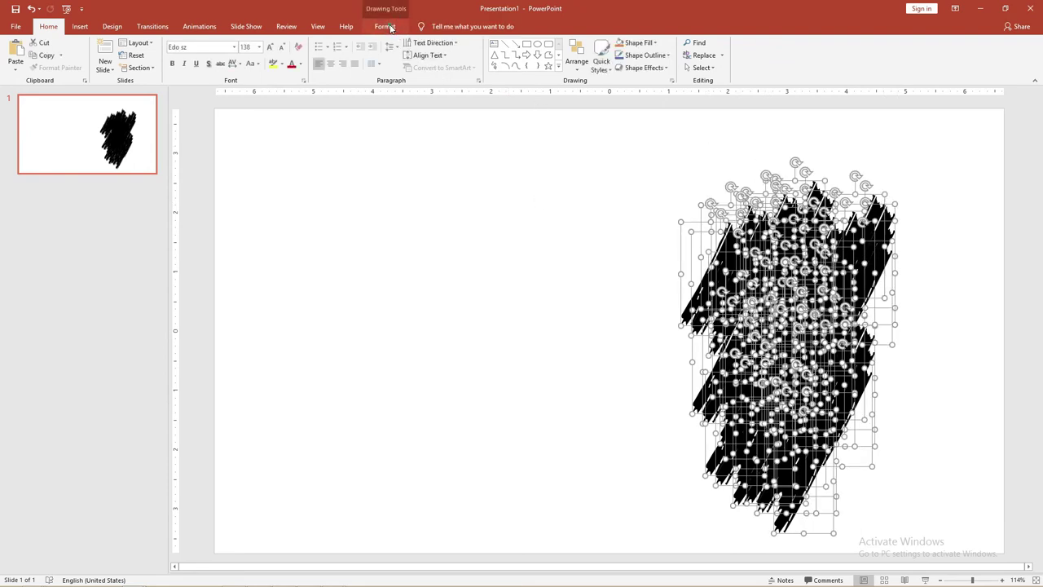
pyautogui.click(387, 26)
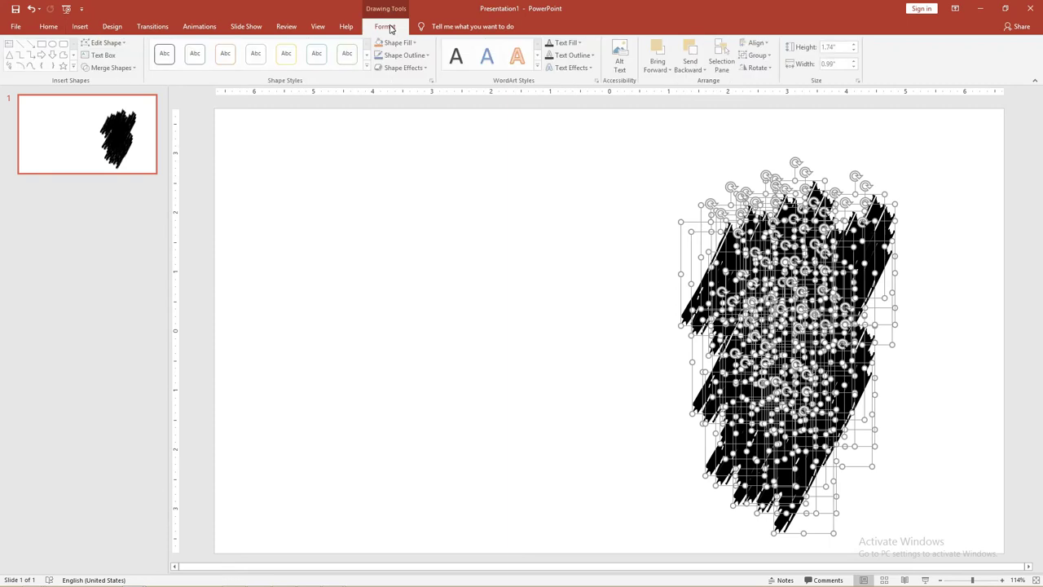
pyautogui.click(133, 68)
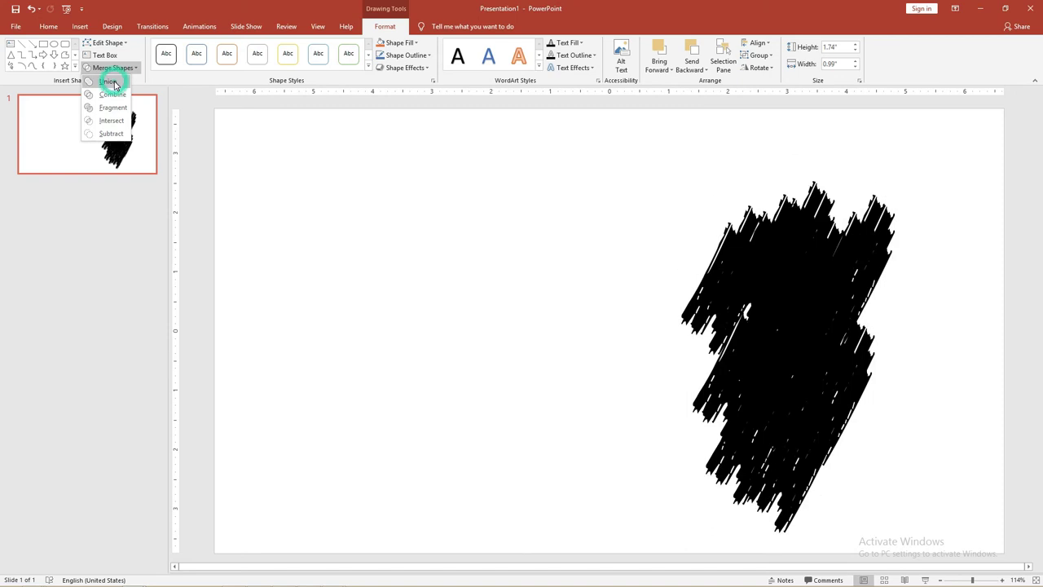
pyautogui.click(109, 81)
pyautogui.moveTo(752, 255)
pyautogui.mouseDown()
pyautogui.moveTo(595, 245)
pyautogui.moveTo(699, 248)
pyautogui.mouseUp()
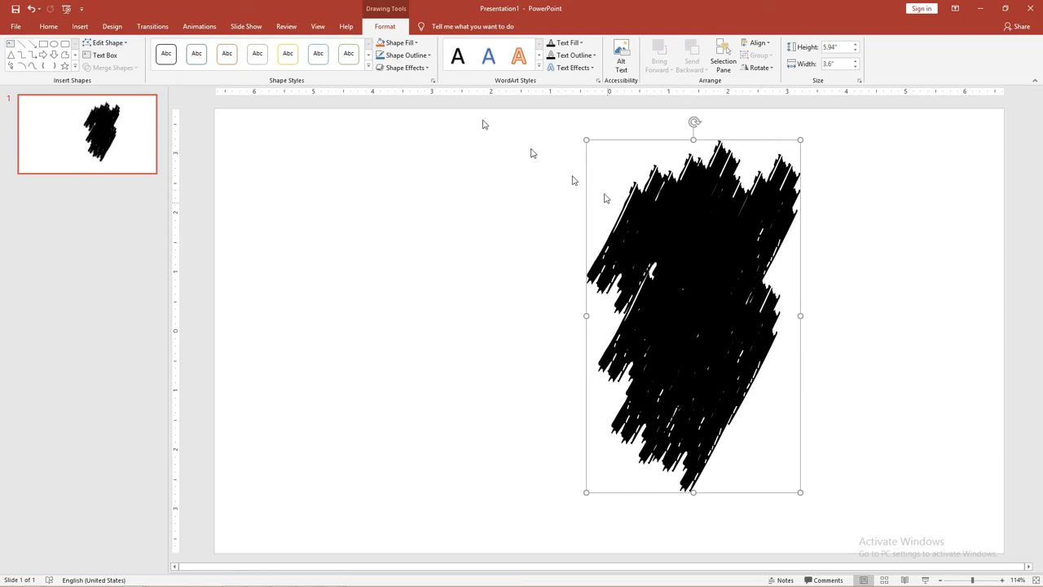
# Step: Fill the brush shape with the pexels-skitterphoto-705164 picture from Downloads
pyautogui.click(399, 42)
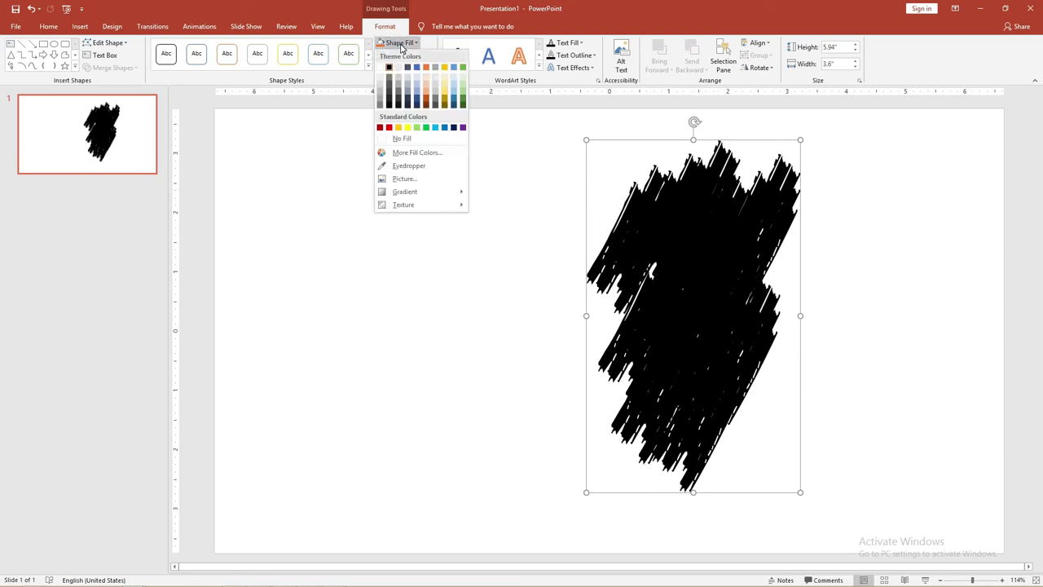
pyautogui.click(416, 177)
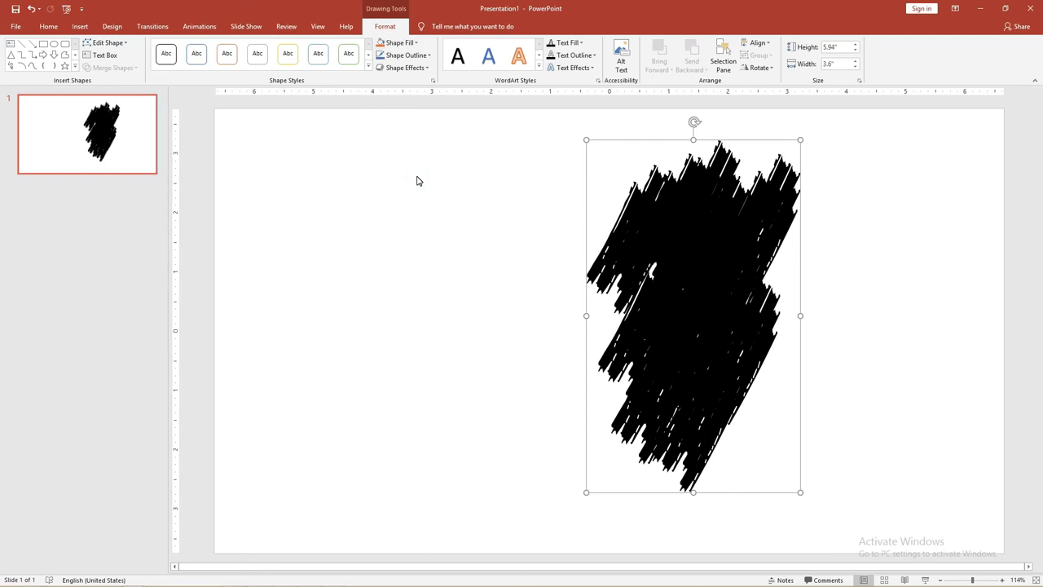
pyautogui.click(434, 280)
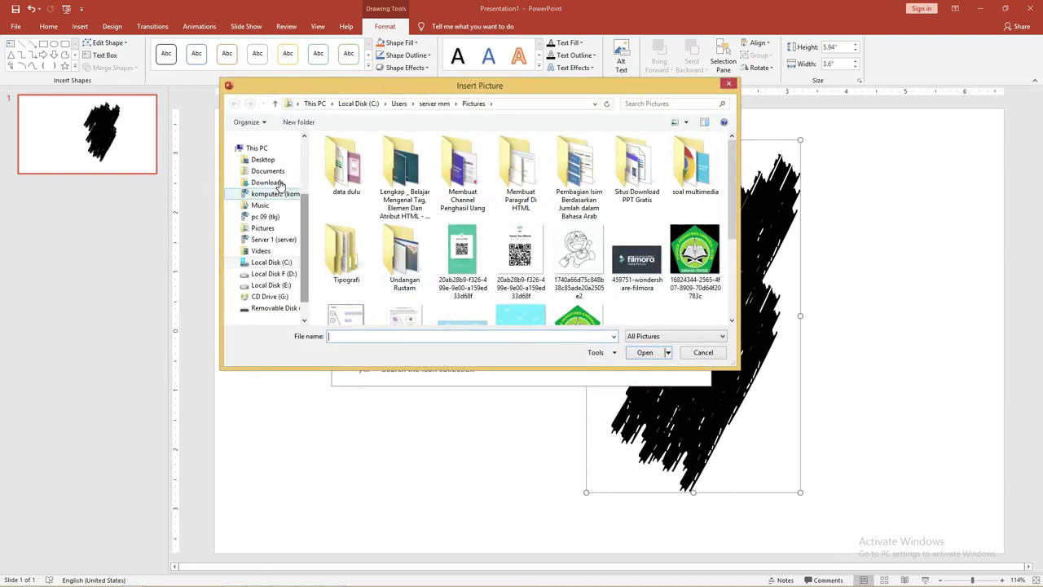
pyautogui.click(277, 183)
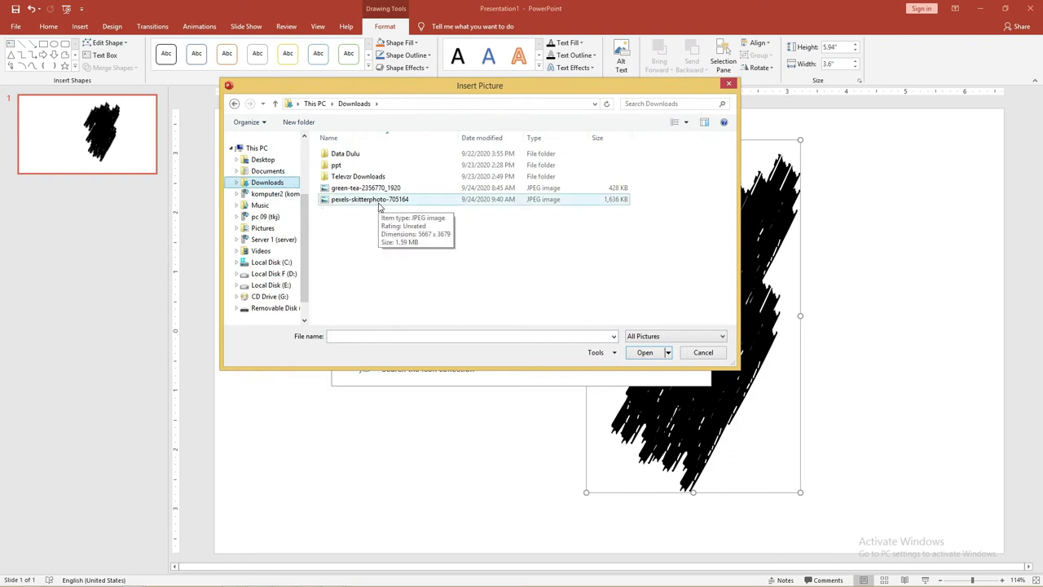
pyautogui.click(377, 204)
pyautogui.click(641, 355)
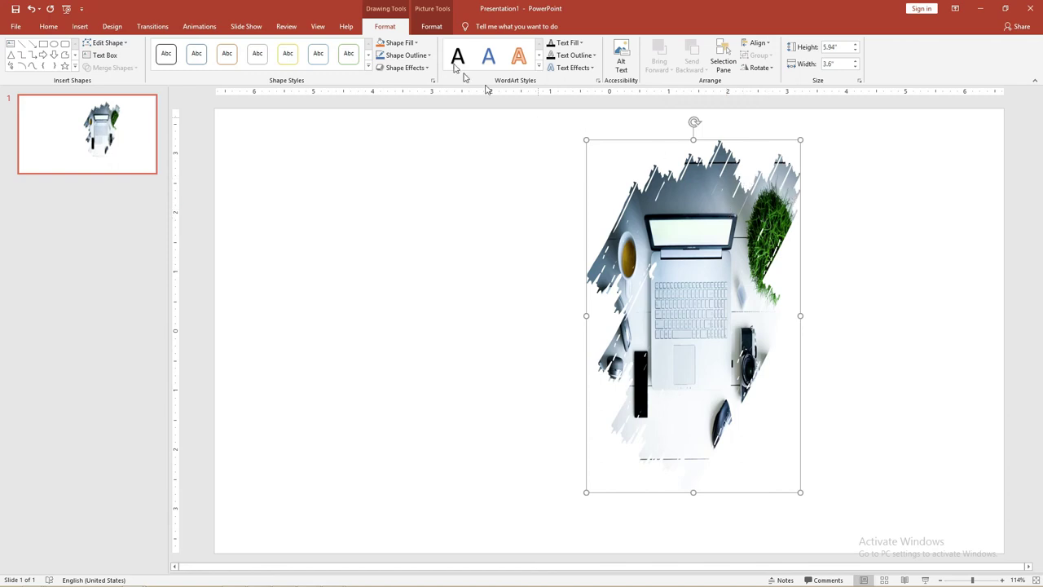
# Step: Apply Crop > Fit so the whole desk photo sits inside the brush shape
pyautogui.click(429, 26)
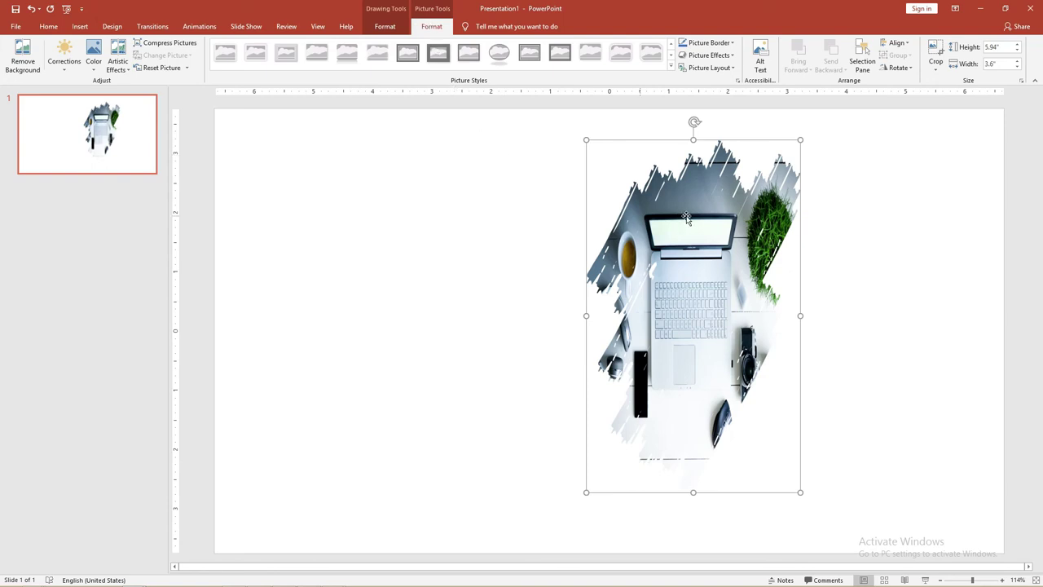
pyautogui.click(936, 70)
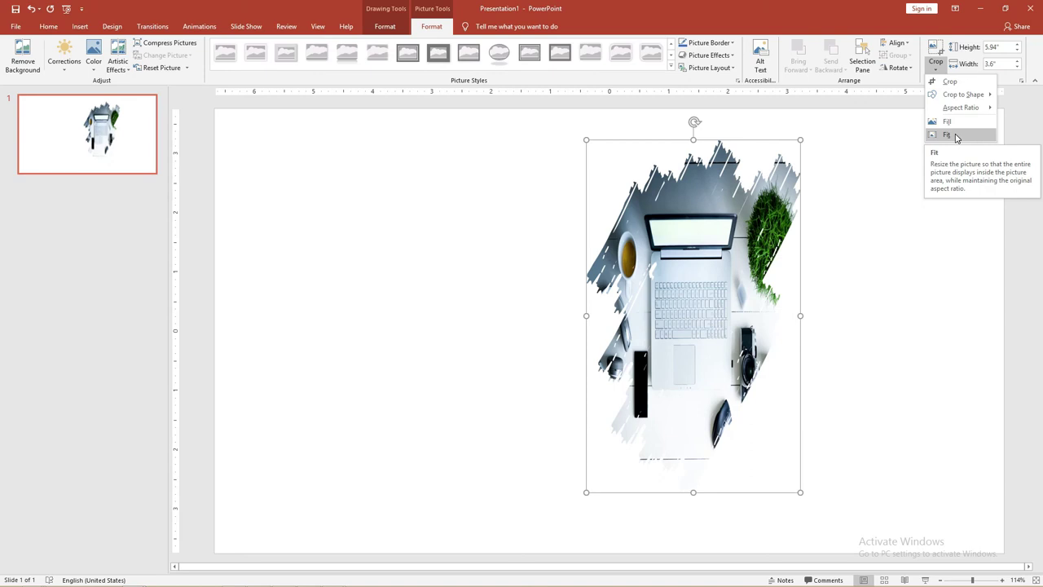
pyautogui.click(956, 137)
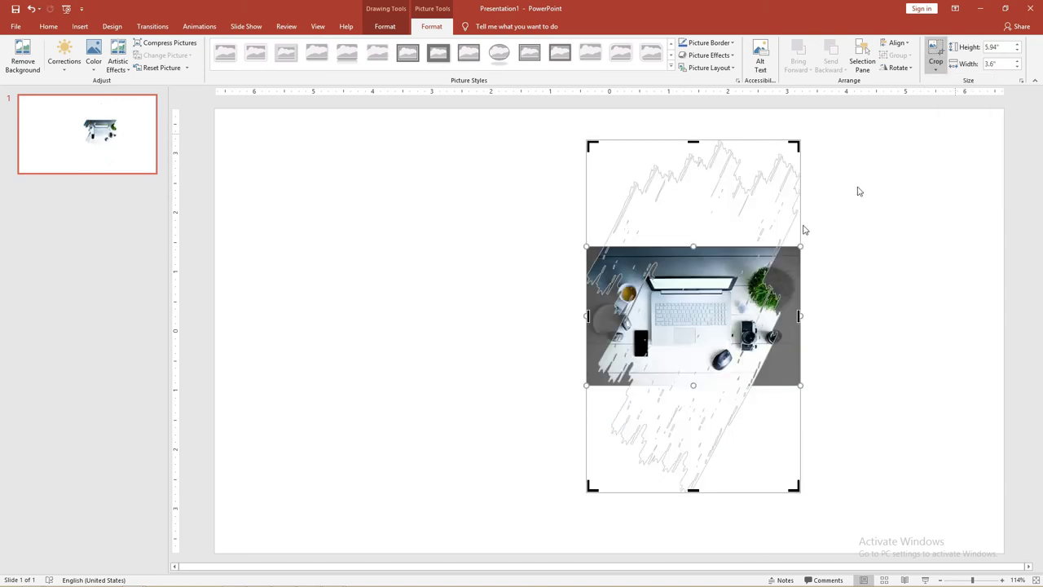
# Step: Crop-enlarge the desk photo inside the brush shape until the laptop fills the whole stroke
pyautogui.click(848, 271)
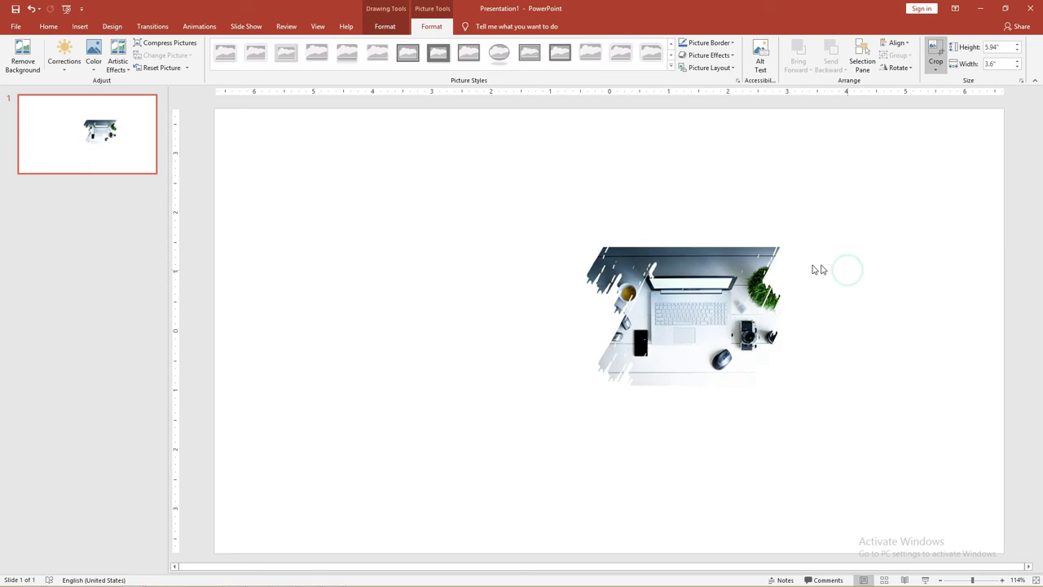
pyautogui.click(706, 237)
pyautogui.click(940, 75)
pyautogui.click(940, 77)
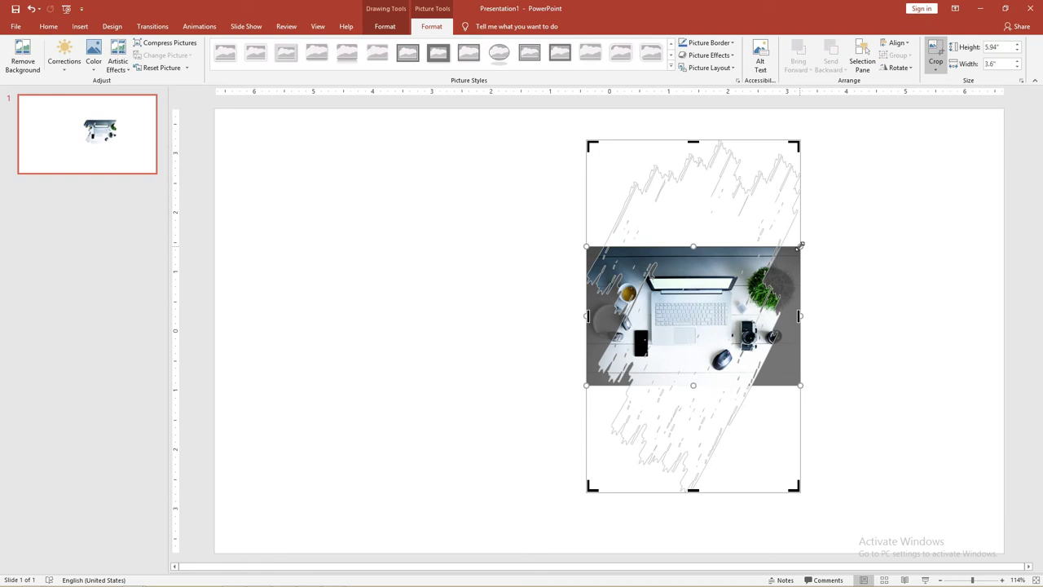
pyautogui.moveTo(800, 244); pyautogui.dragTo(980, 150)
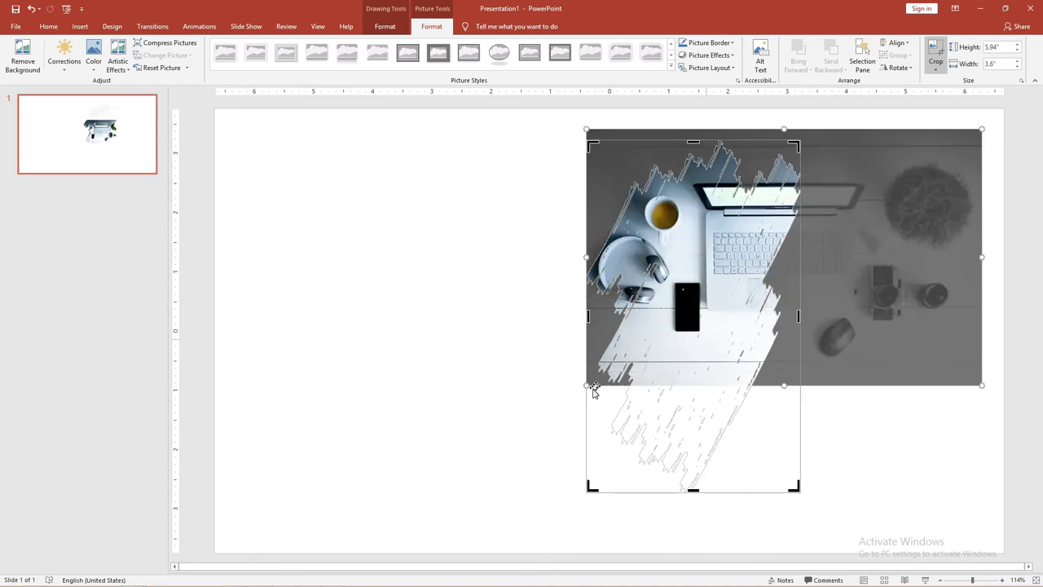
pyautogui.moveTo(587, 386); pyautogui.dragTo(418, 488)
pyautogui.moveTo(536, 336); pyautogui.dragTo(539, 341)
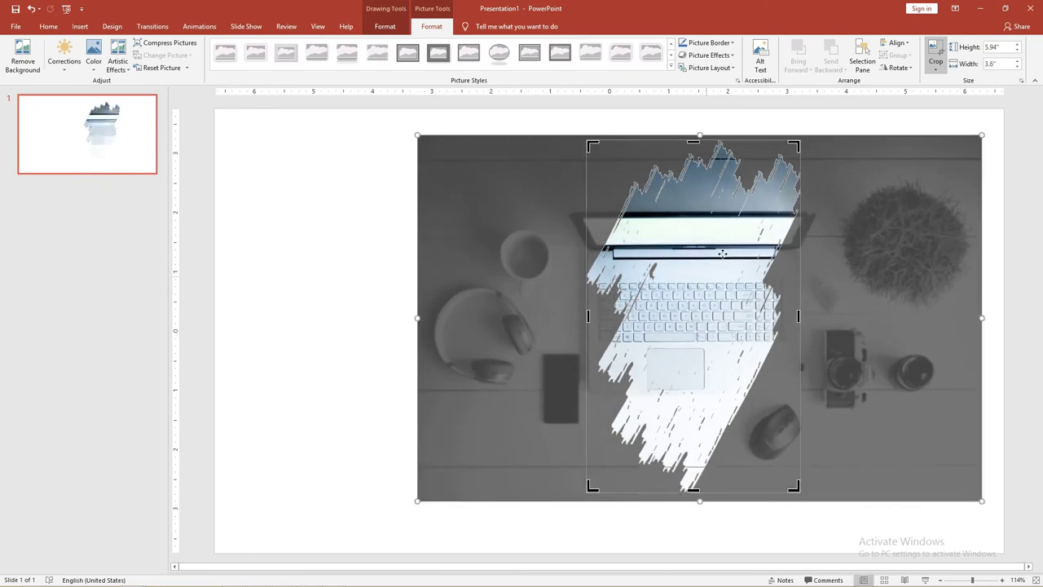
# Step: Finish the photo crop and reposition the brush shape near the slide's right edge
pyautogui.click(382, 175)
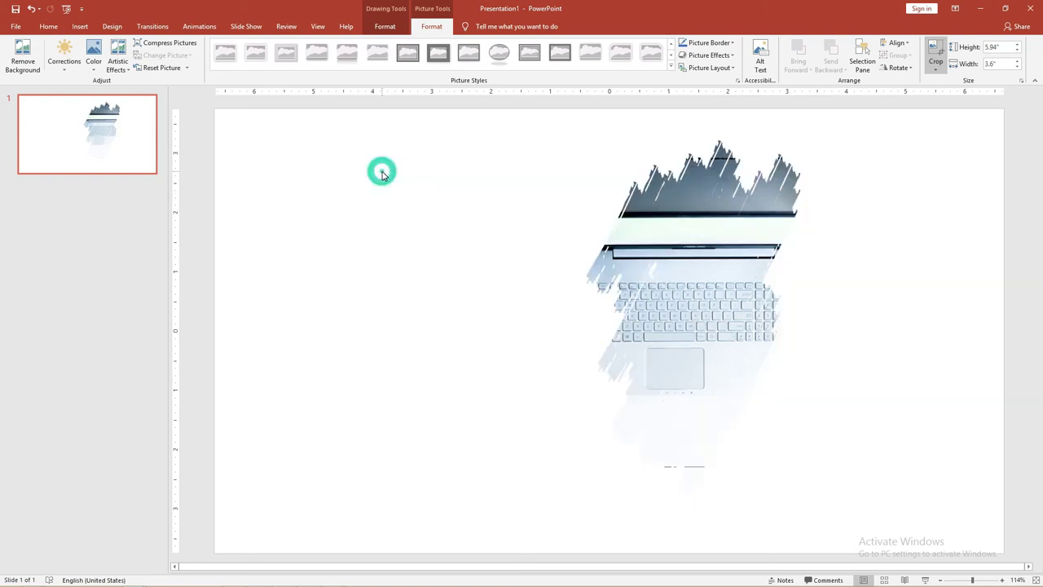
pyautogui.moveTo(719, 242); pyautogui.dragTo(820, 274)
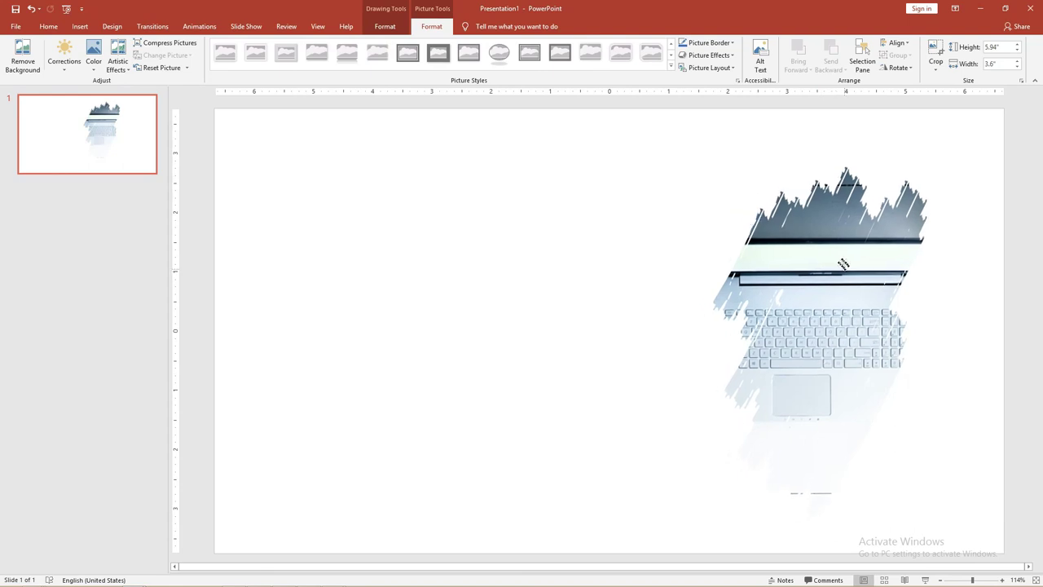
pyautogui.moveTo(820, 274); pyautogui.dragTo(831, 258)
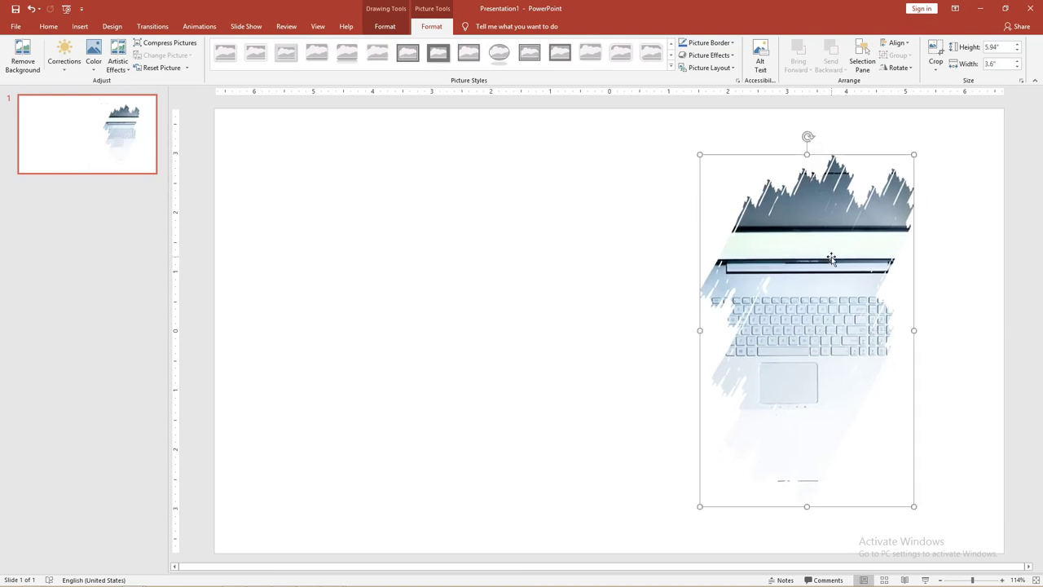
pyautogui.moveTo(831, 258); pyautogui.dragTo(808, 247)
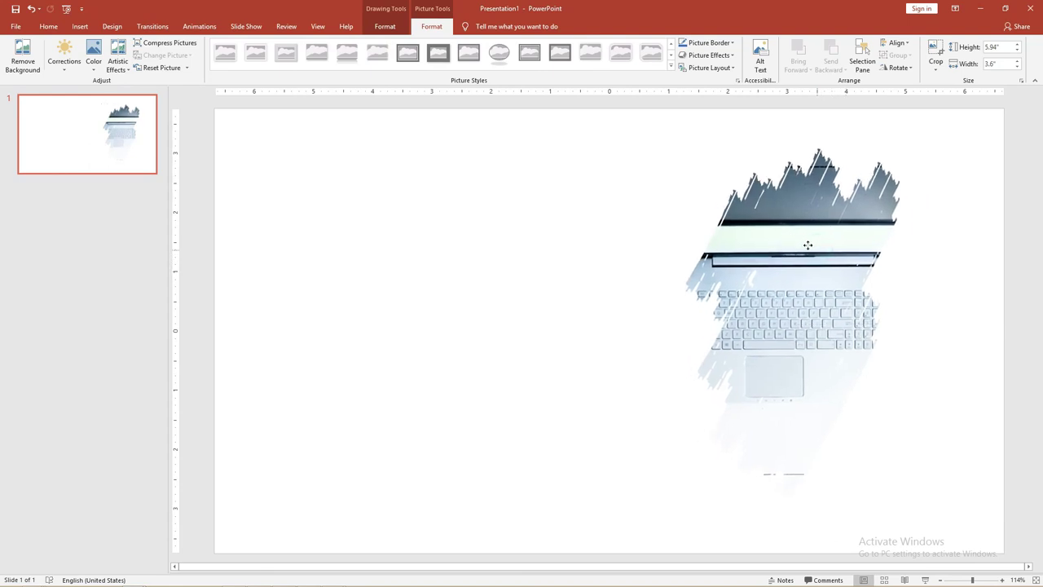